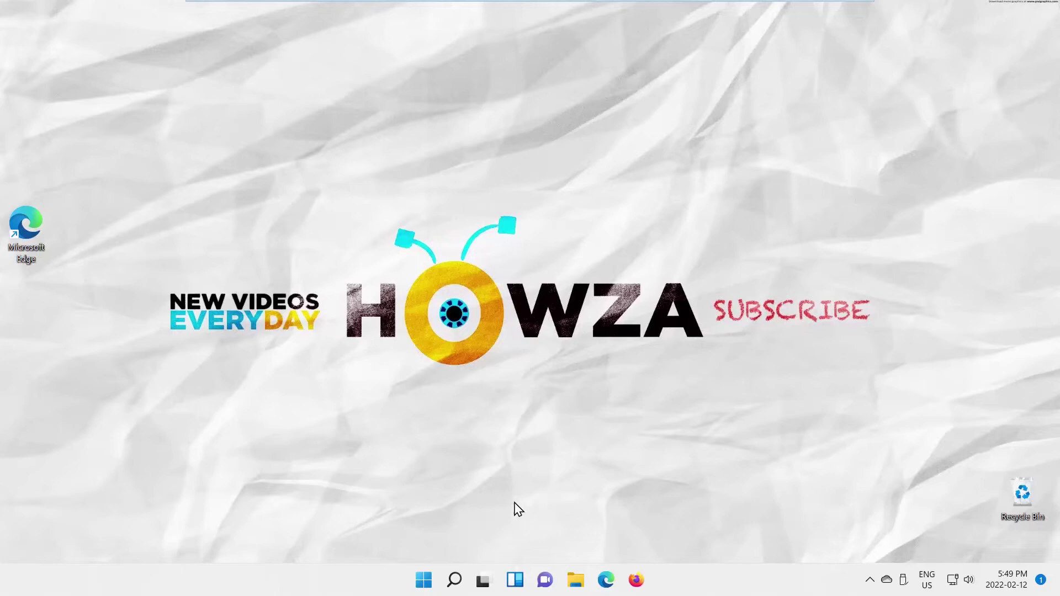
Step: Launch Edge from the desktop and bring up its Settings on the Profiles page
double_click(25, 223)
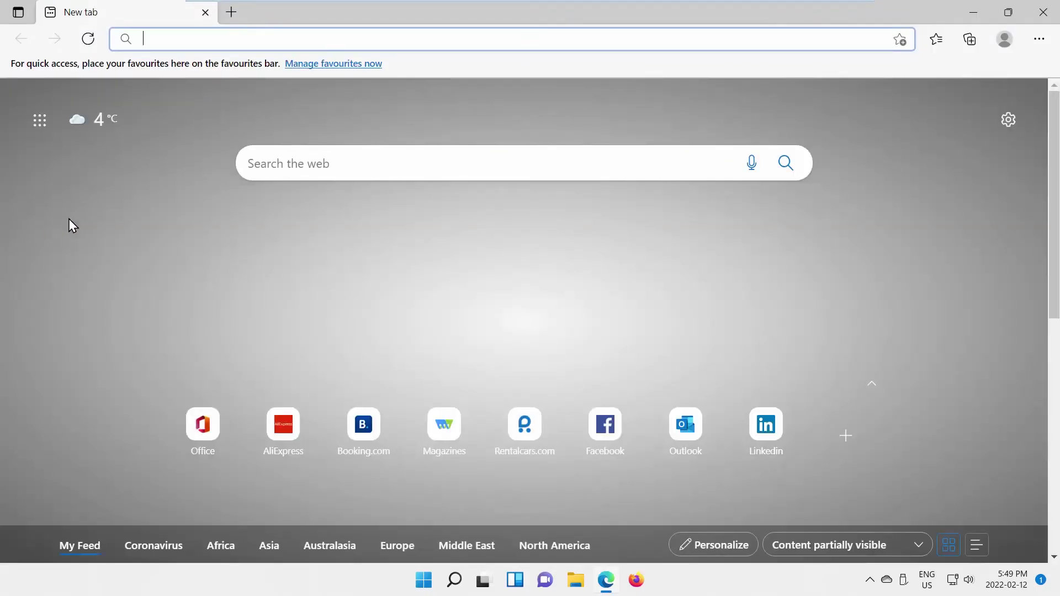
click(1040, 39)
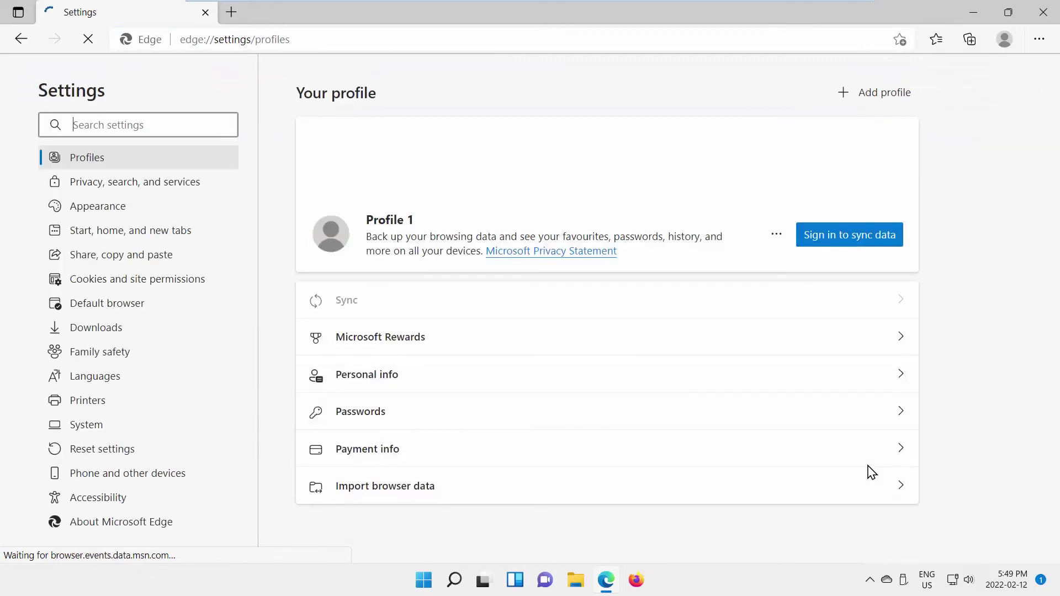
Step: On the Downloads page, switch 'Open Office files in the browser' off and back on
click(144, 332)
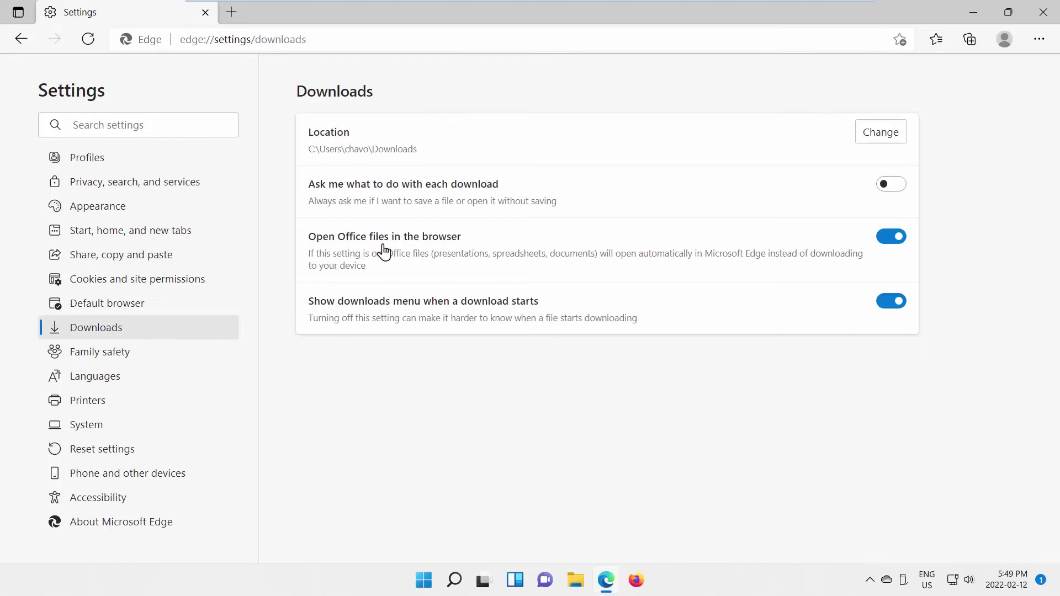
click(888, 241)
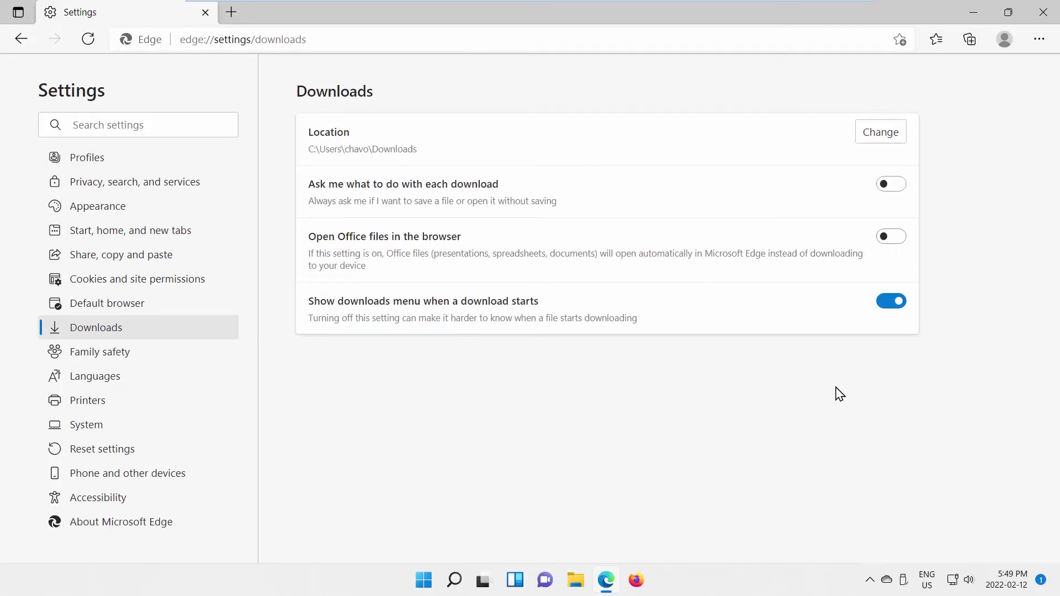
click(890, 241)
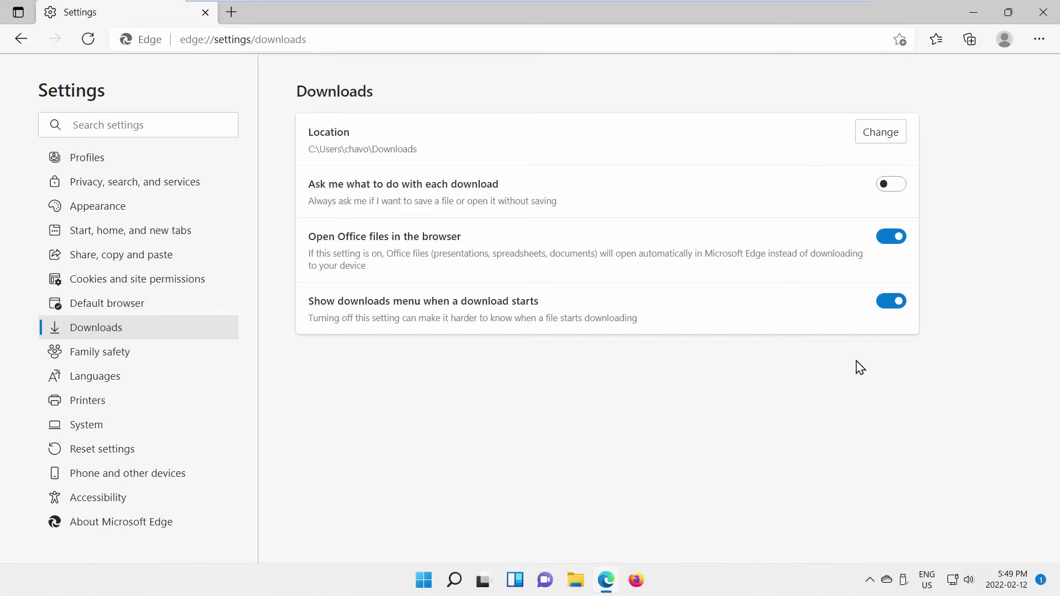